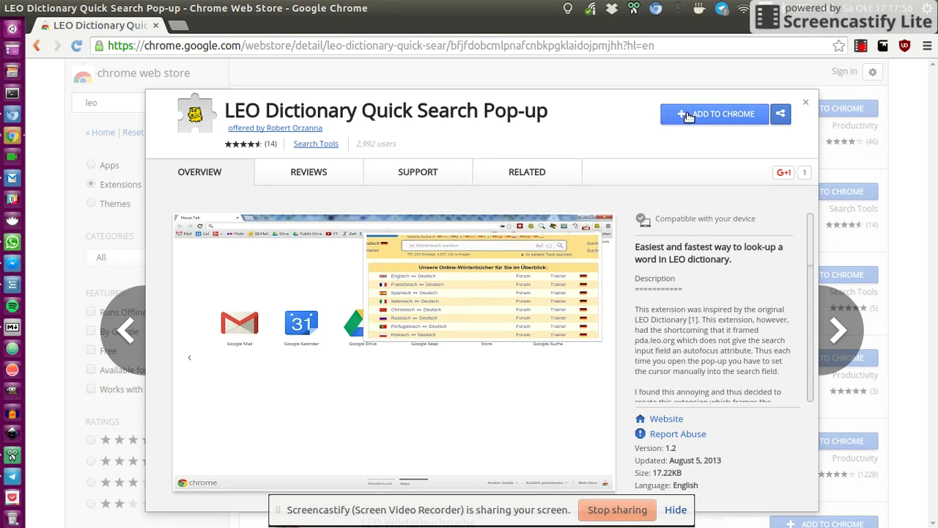
Close the LEO Dictionary Quick Search Pop-up details to get back to the 'leo' results.
click(806, 102)
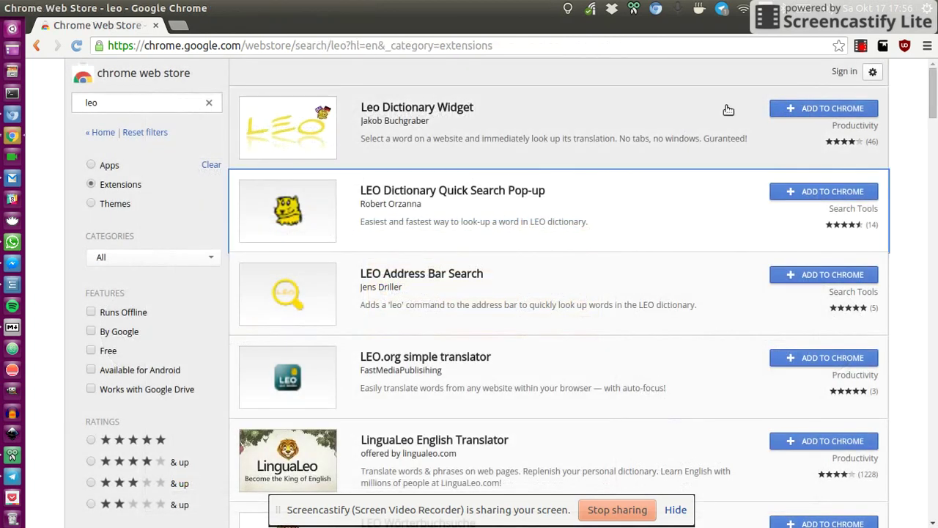
Add LEO Dictionary Quick Search Pop-up to Chrome, confirm the install, and dismiss the added notice.
click(152, 100)
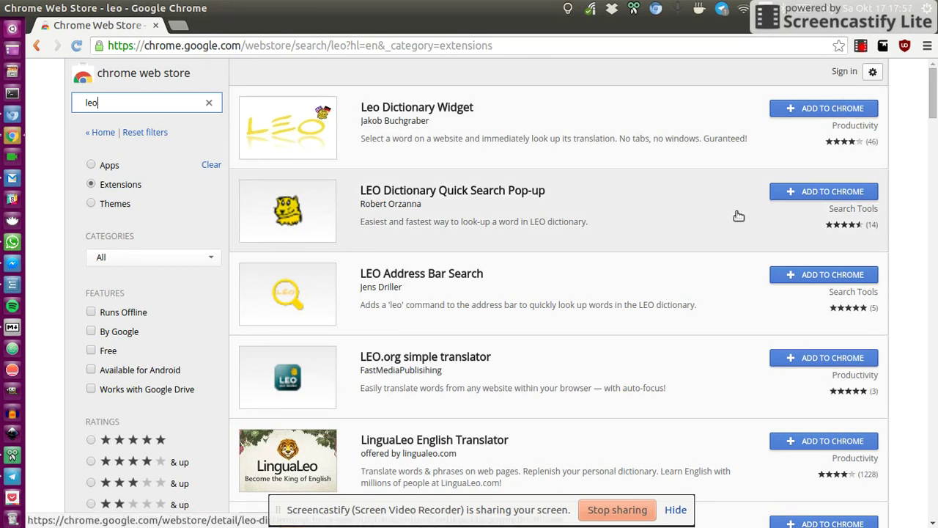
click(812, 192)
click(557, 139)
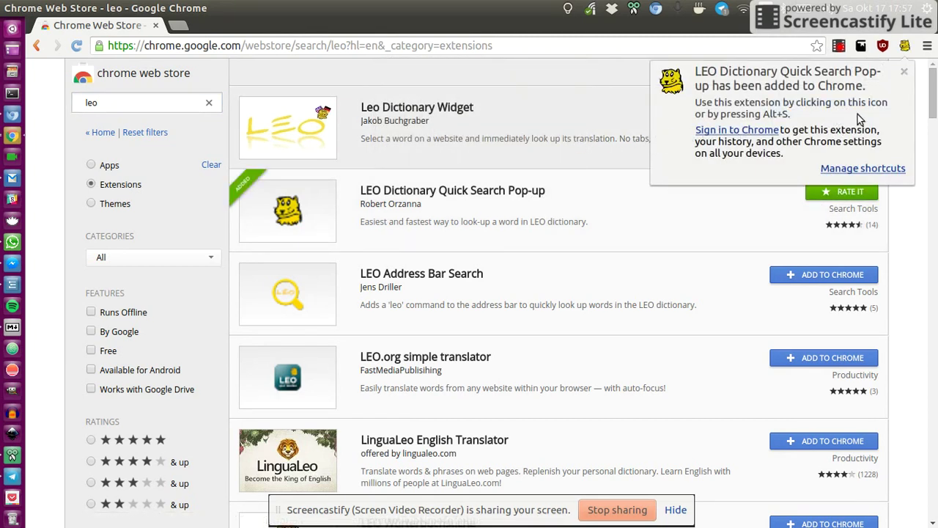
click(904, 71)
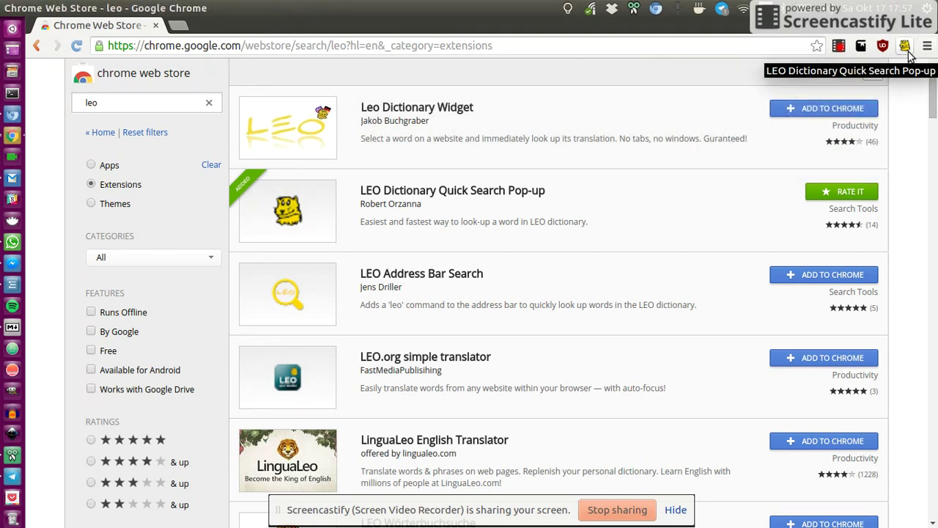
Look up 'slack' in the LEO pop-up, then rerun the search in another language pair.
click(908, 53)
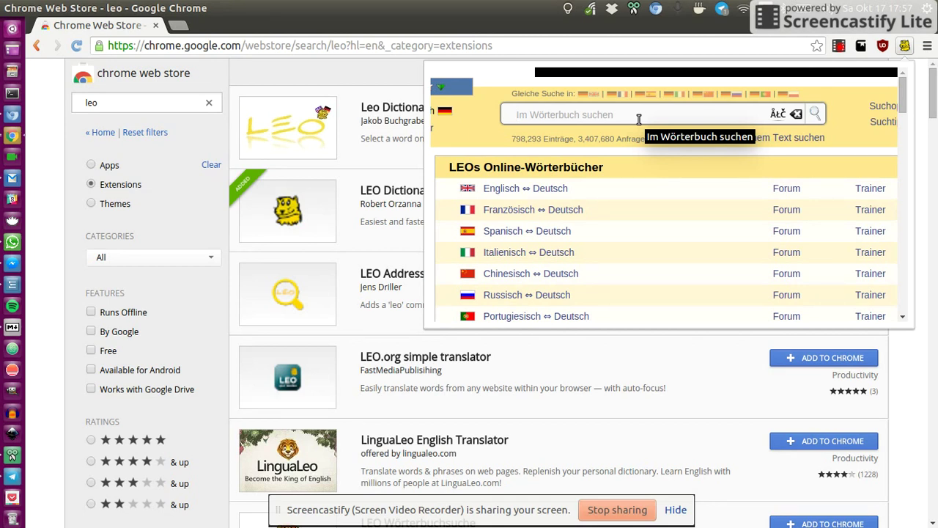
text(slack)
key(Return)
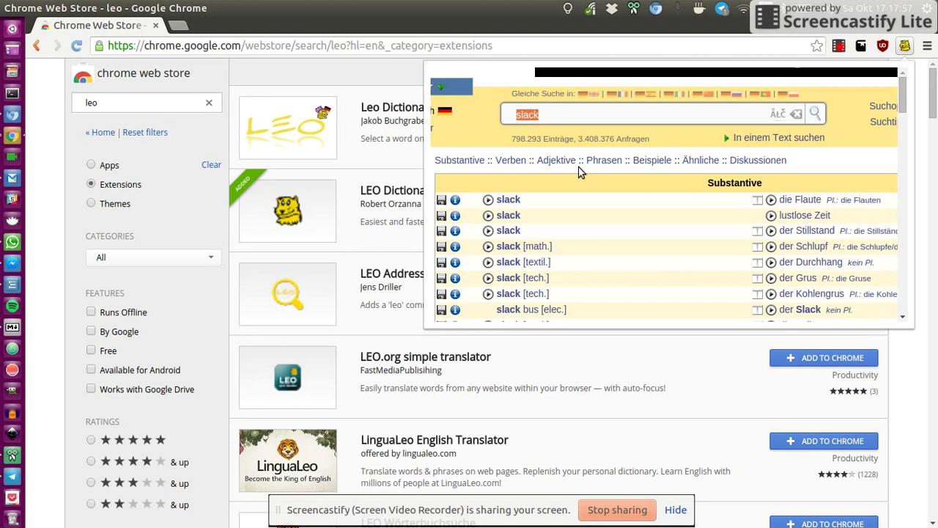
click(673, 95)
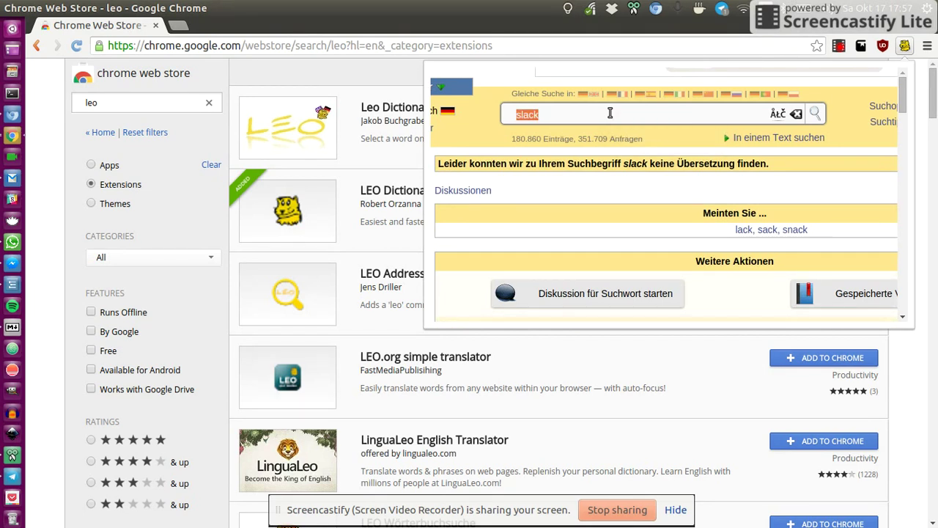
Look up the suggested word 'snack' in the LEO pop-up, then open the extension's store details.
key(BackSpace)
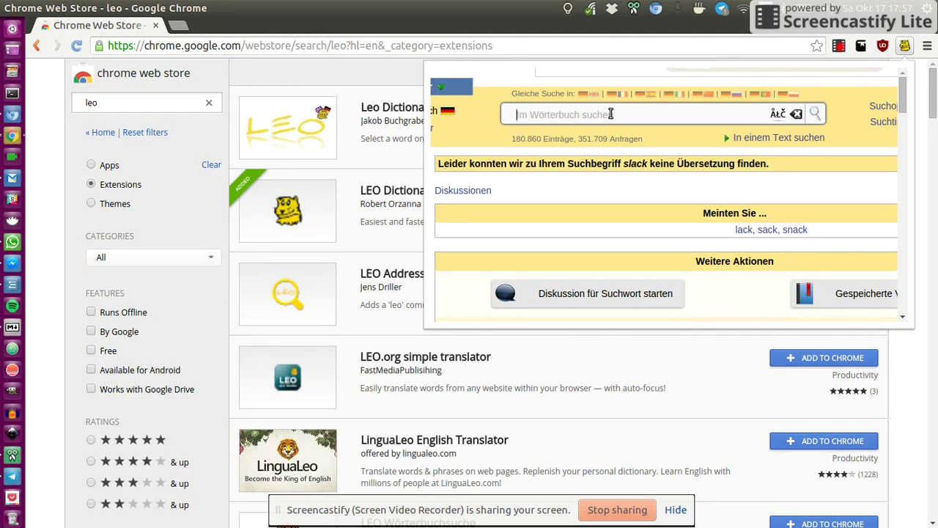
click(797, 230)
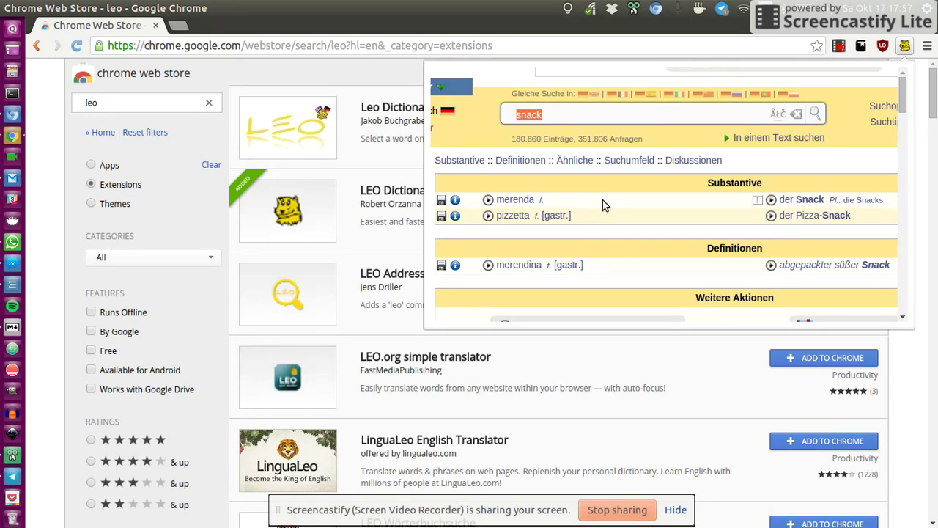
click(389, 222)
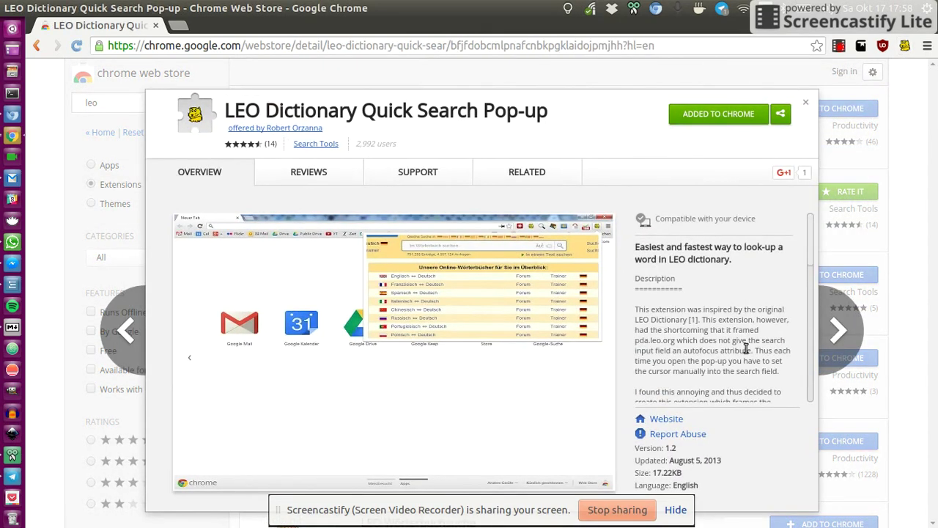
Open the extension's GitHub repository in a new tab, scroll through it, and return to the Web Store tab.
middle_click(673, 424)
click(215, 26)
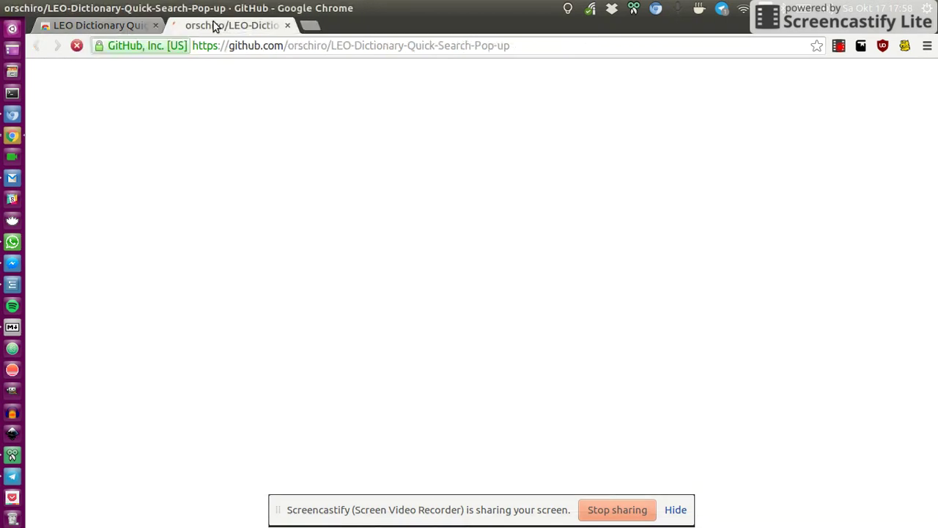
scroll(936, 99, down, 1)
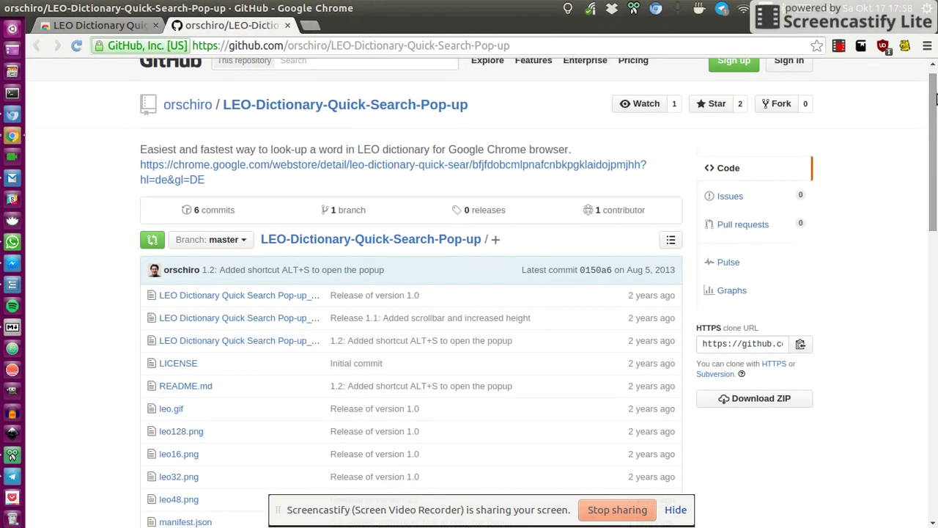
drag(936, 99, 937, 161)
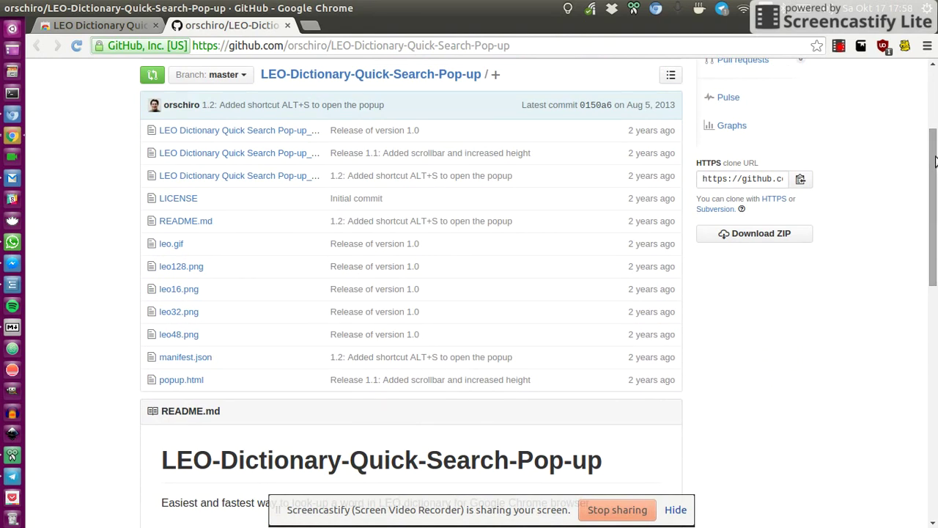
drag(937, 161, 907, 127)
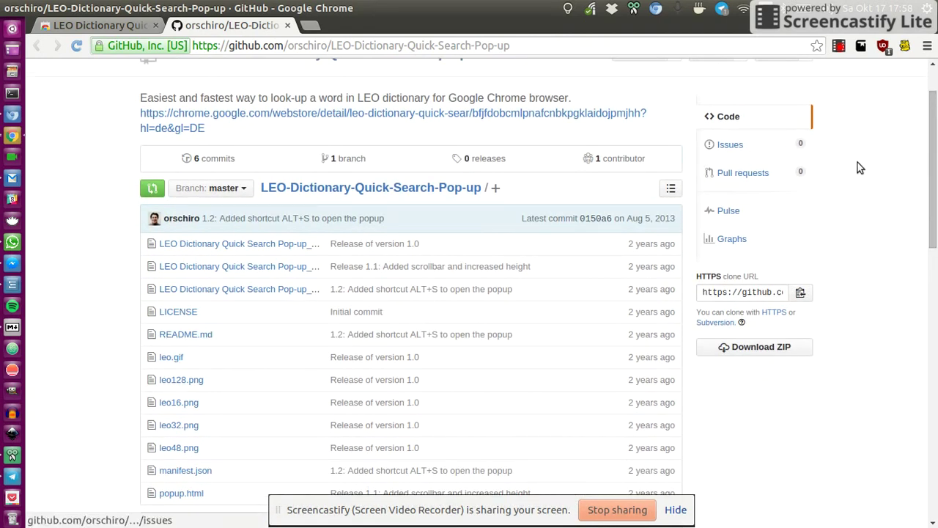
drag(936, 174, 936, 151)
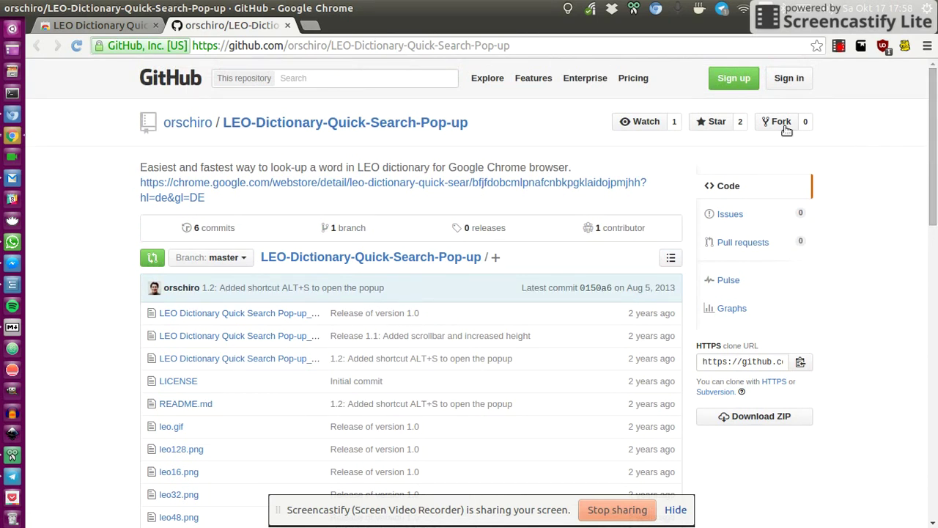
click(111, 28)
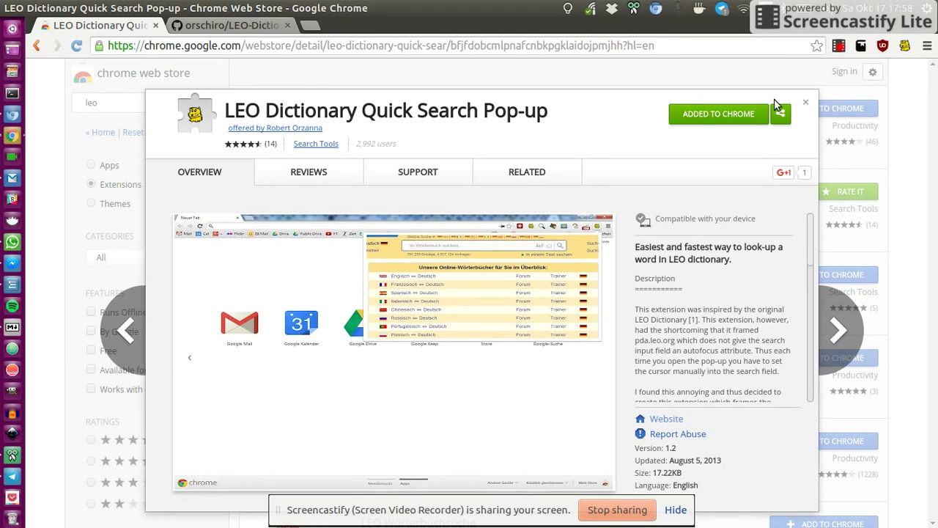
Open the LEO dictionary pop-up from its Chrome toolbar icon.
click(906, 52)
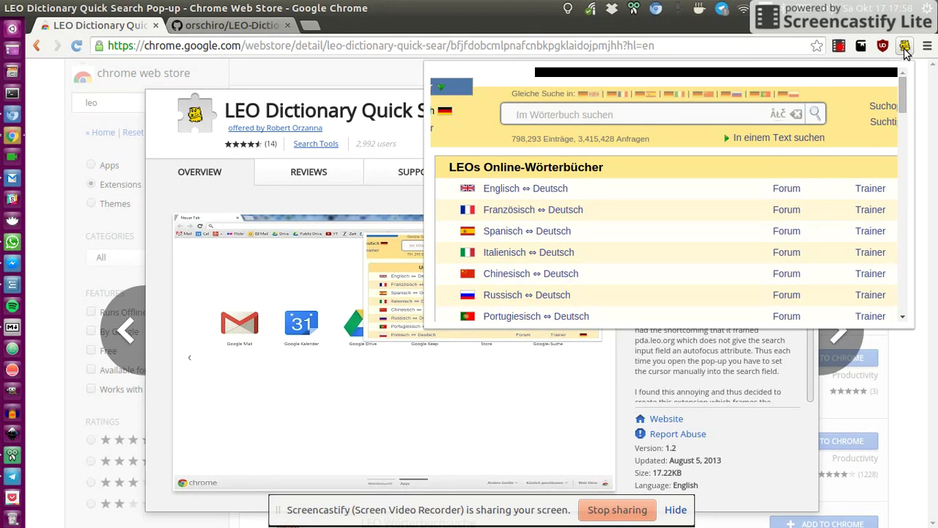
Search 'Slack' in the LEO pop-up for its German translations, then close the pop-up.
text(Slack)
key(Return)
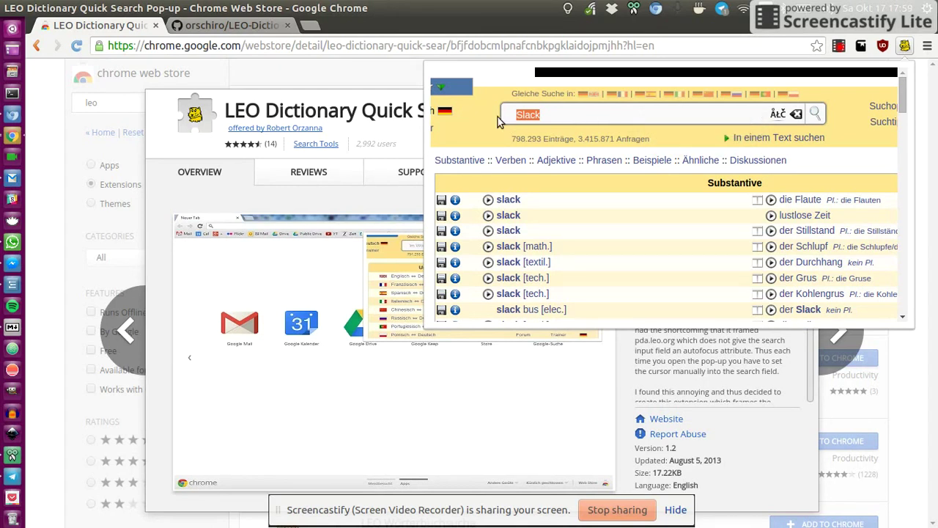
click(421, 110)
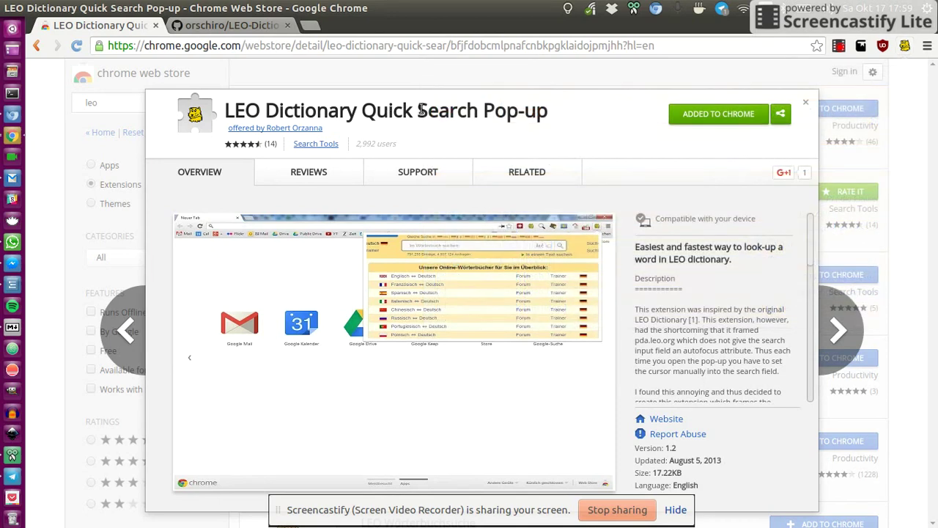
Reopen the Quick Search Pop-up details from the 'leo' results, then switch to the GitHub repository tab.
click(807, 106)
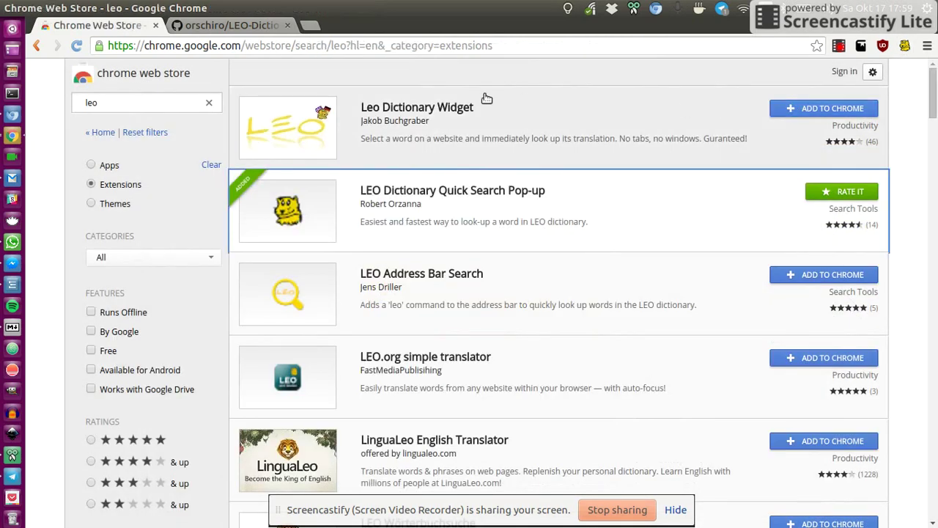
click(128, 106)
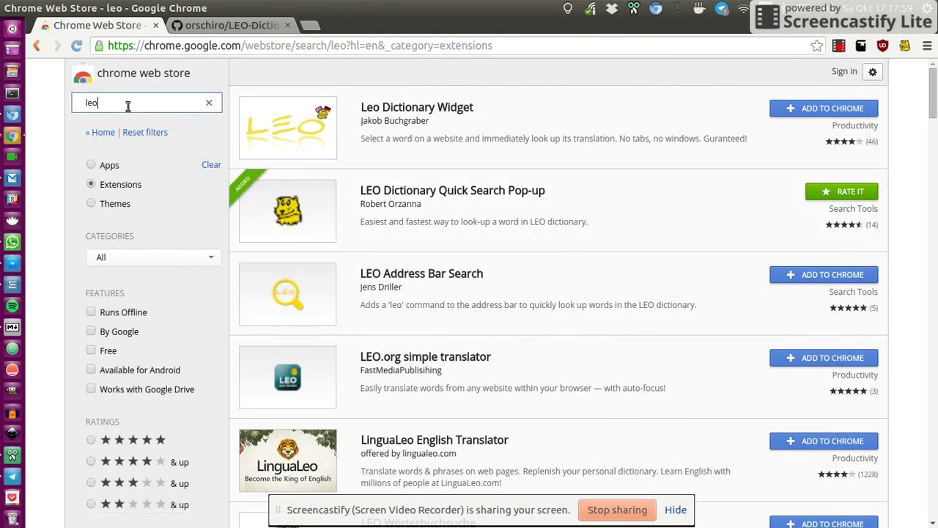
click(654, 204)
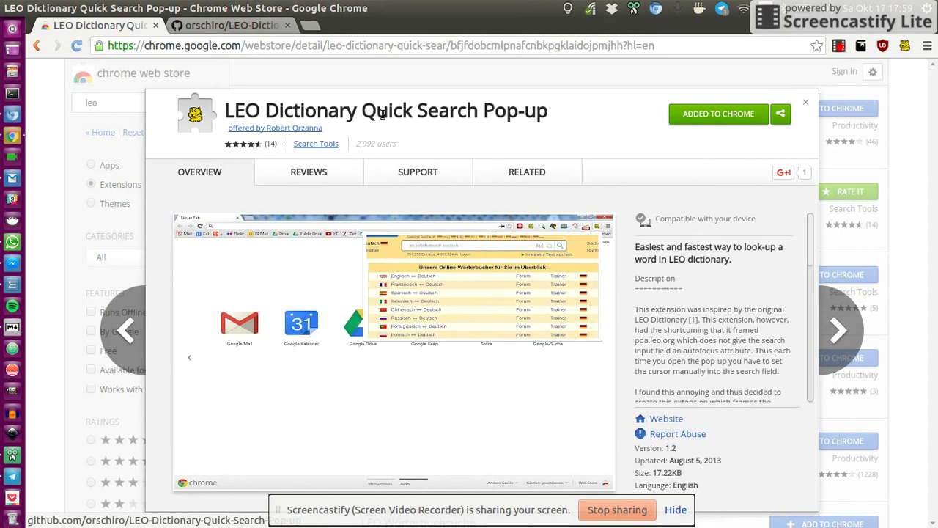
click(258, 27)
scroll(936, 173, down, 1)
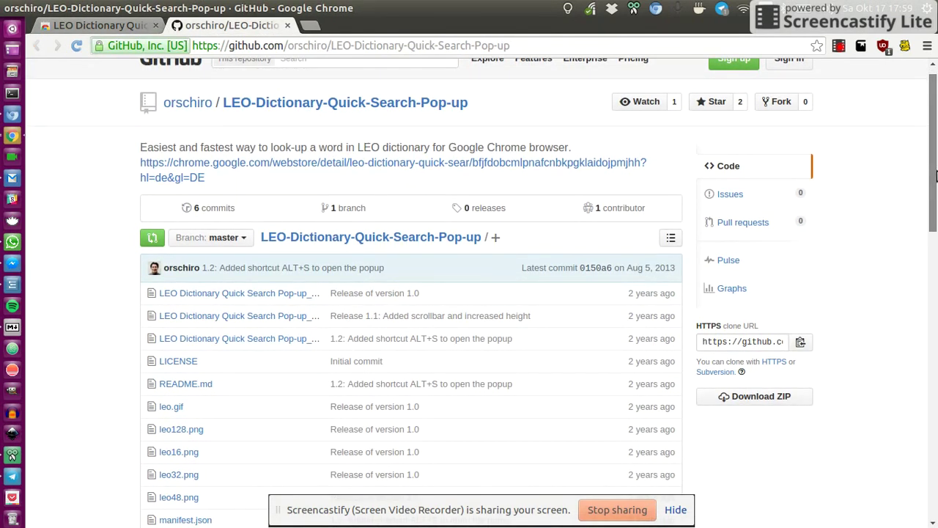
Open the repository's Issues list, which shows no issues yet.
mouse_move(936, 174)
mouse_down()
mouse_move(937, 229)
mouse_move(937, 175)
mouse_up()
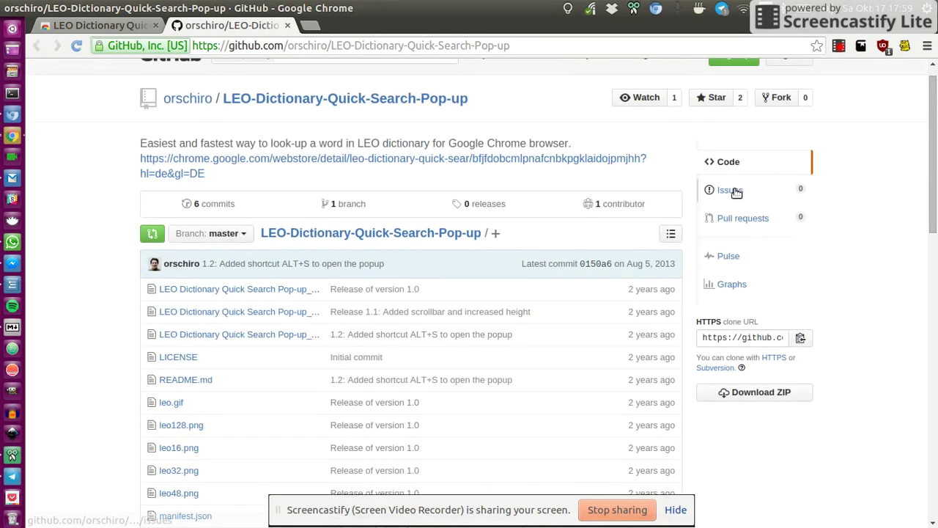
click(735, 191)
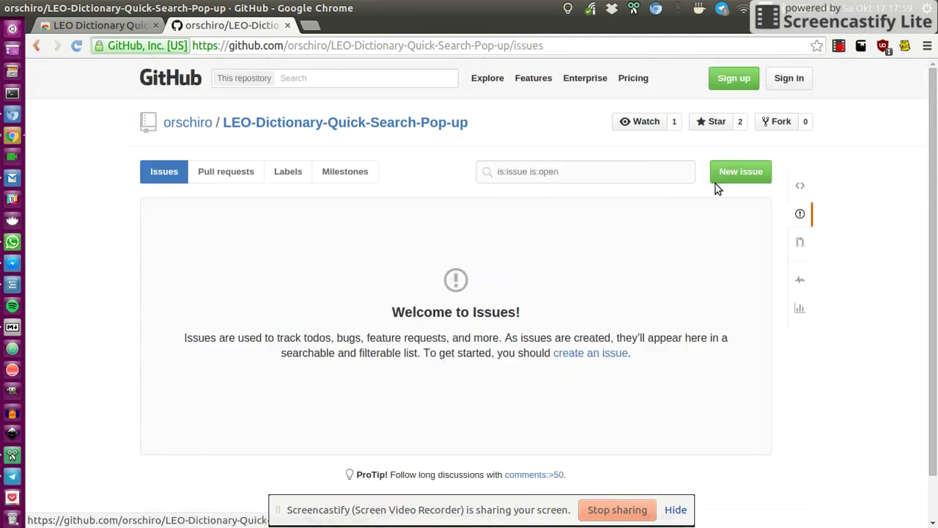